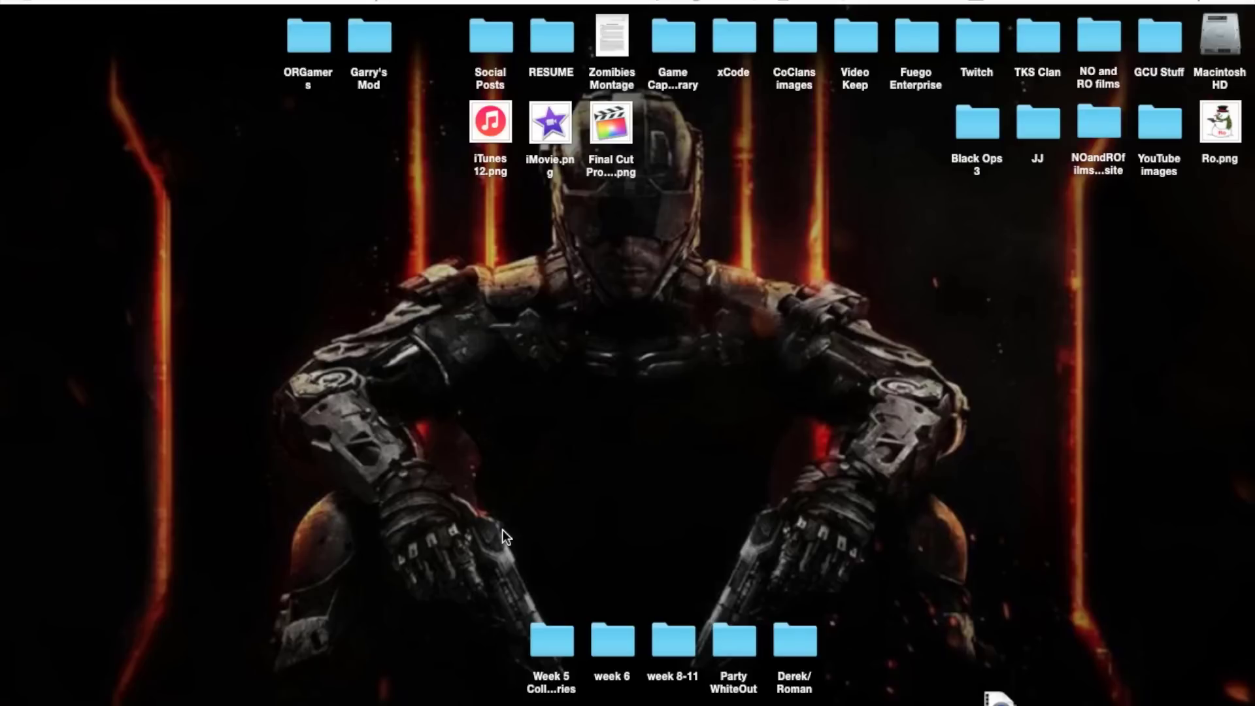
# Launch Final Cut Pro and put the playhead on the IMG_3265 clip in the timeline
pyautogui.click(19, 255)
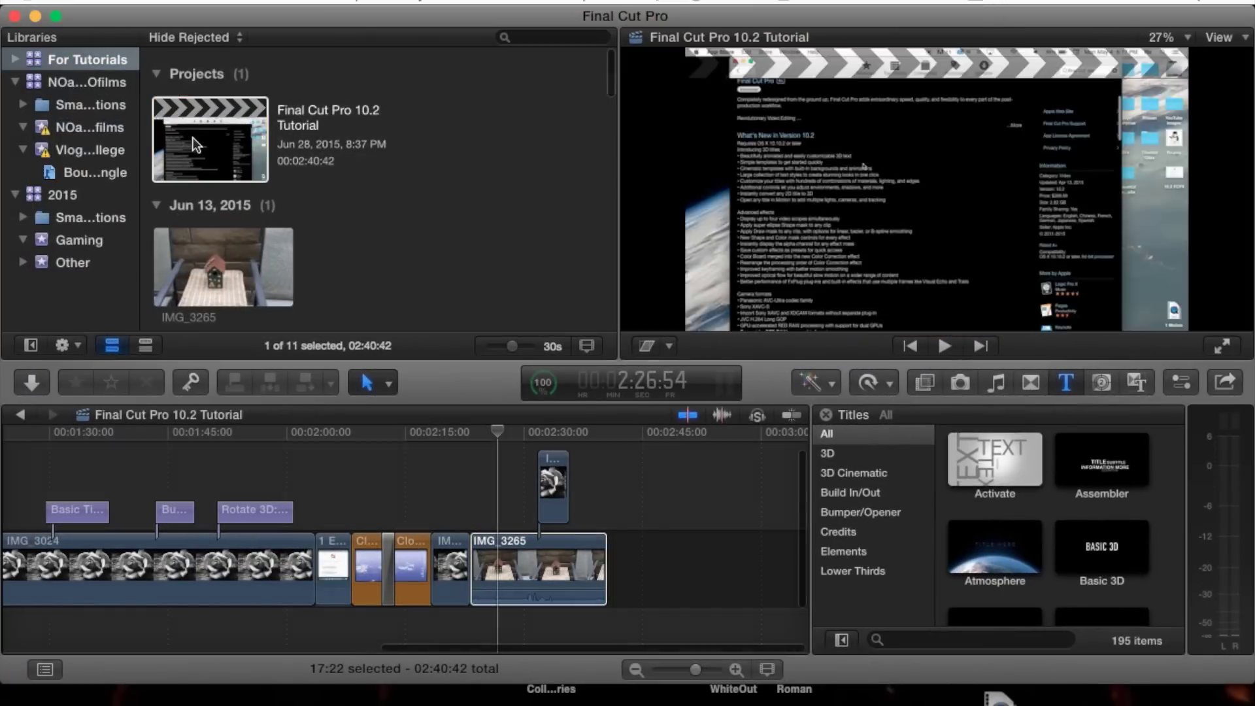
pyautogui.click(536, 553)
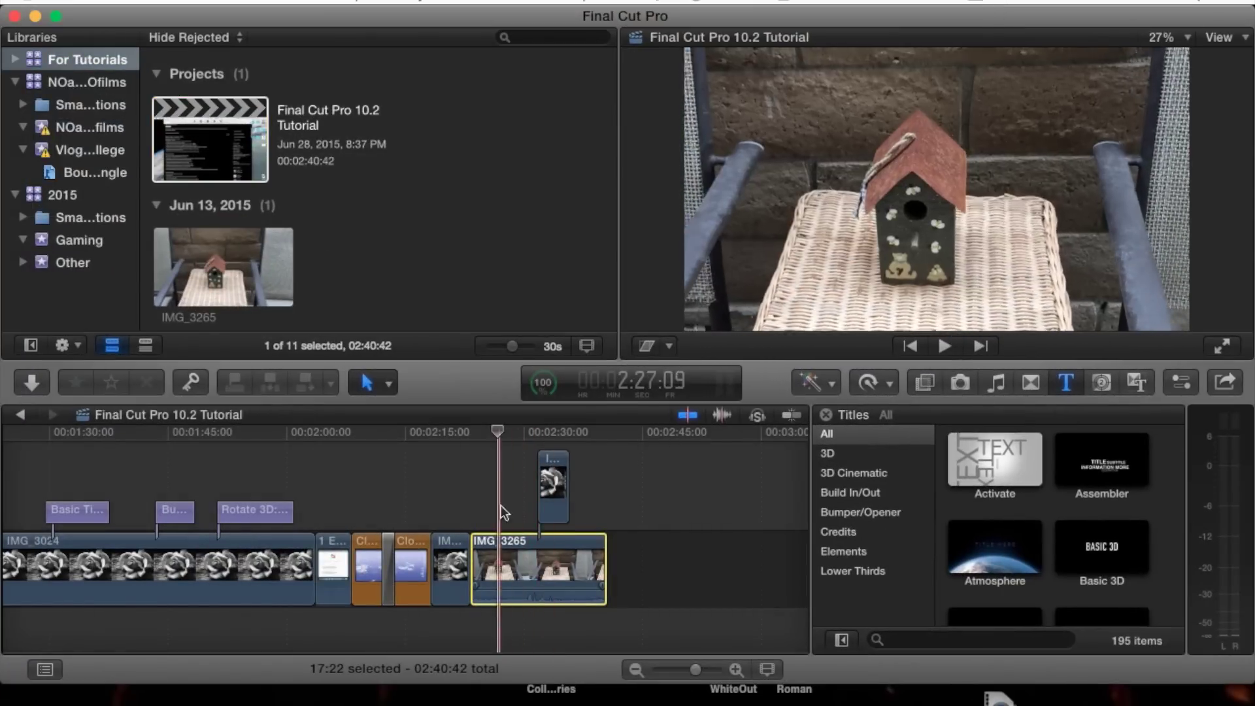
pyautogui.click(489, 469)
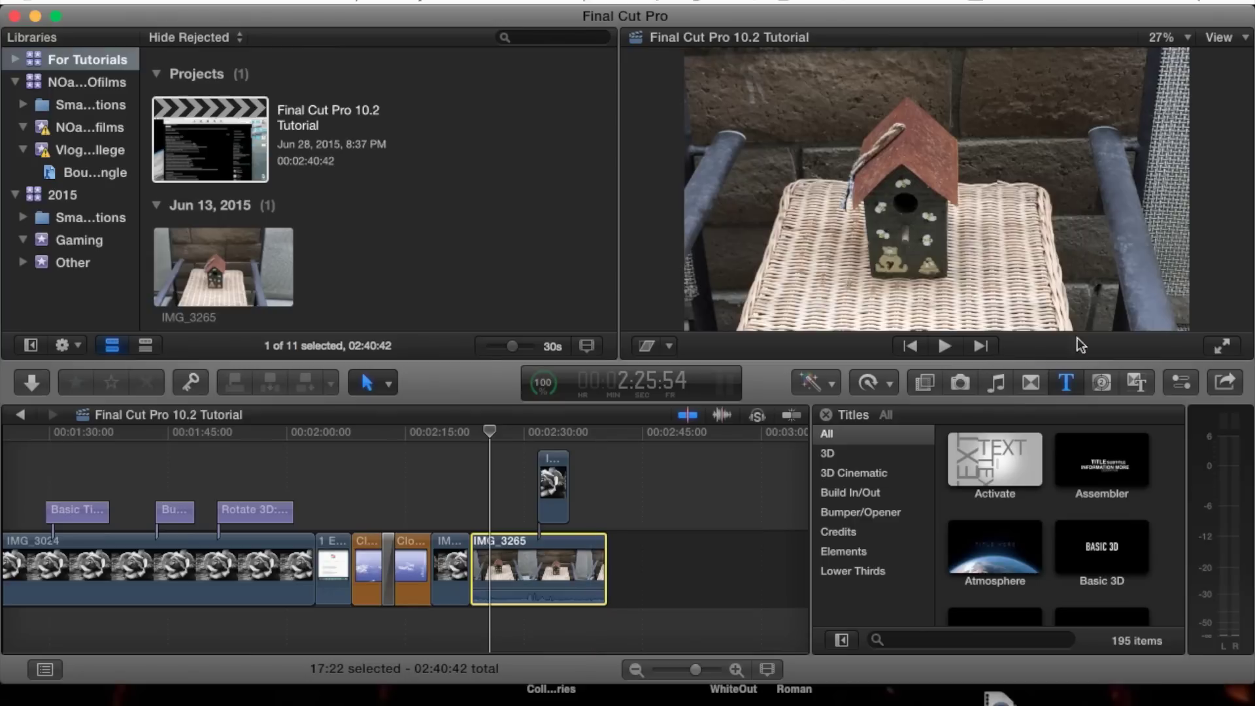
# Show IMG_3265's Video inspector at Rate Conform (Floor), with the Titles browser closed
pyautogui.click(1184, 383)
pyautogui.click(1066, 383)
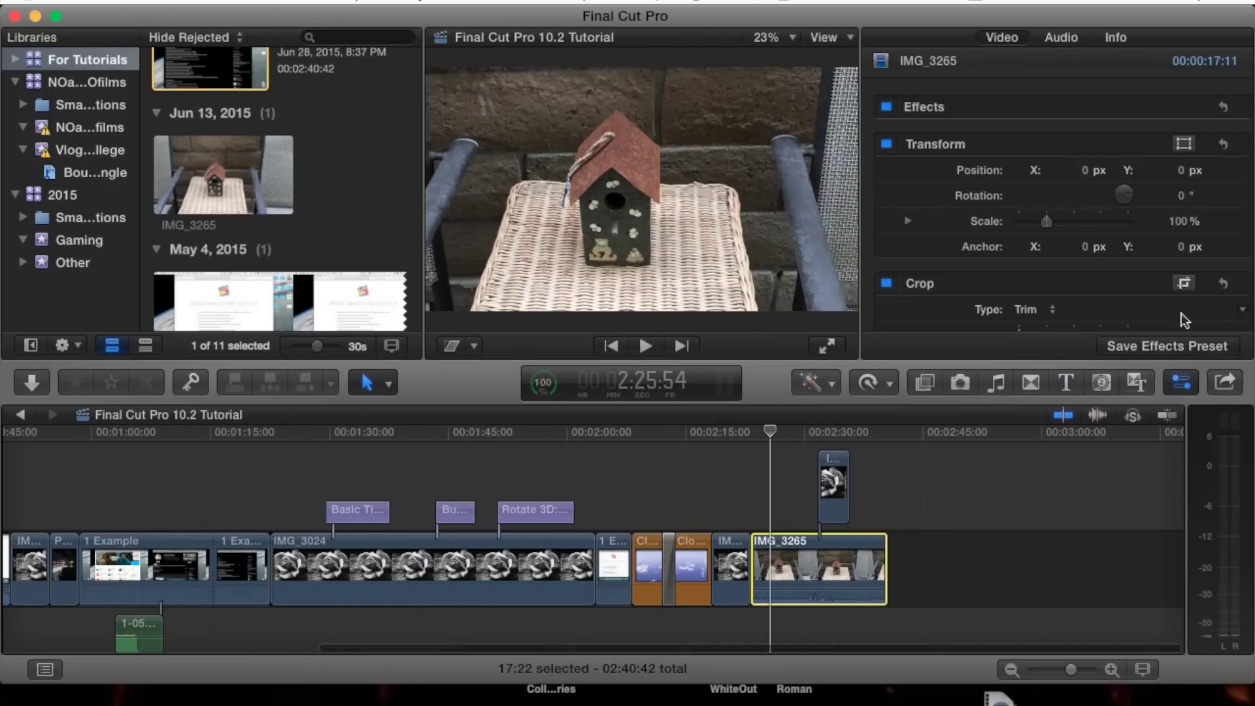
pyautogui.click(1000, 40)
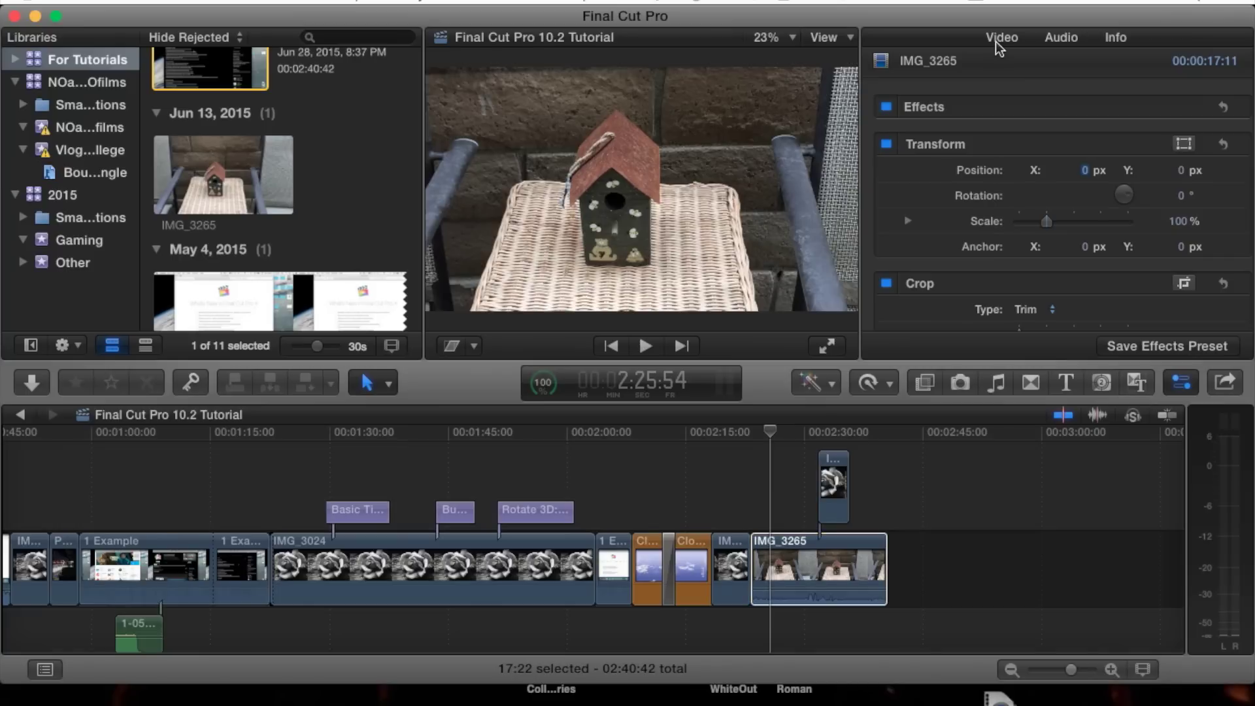
pyautogui.scroll(-10, 1079, 183)
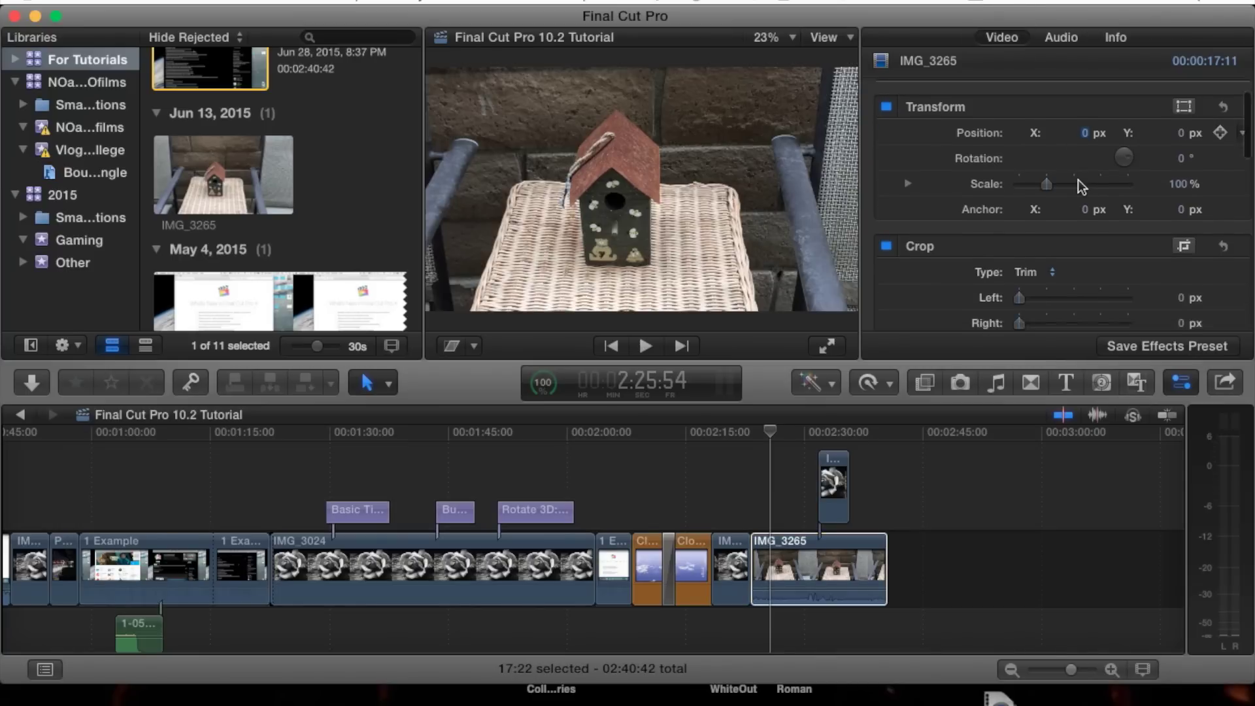
pyautogui.scroll(-5, 1079, 184)
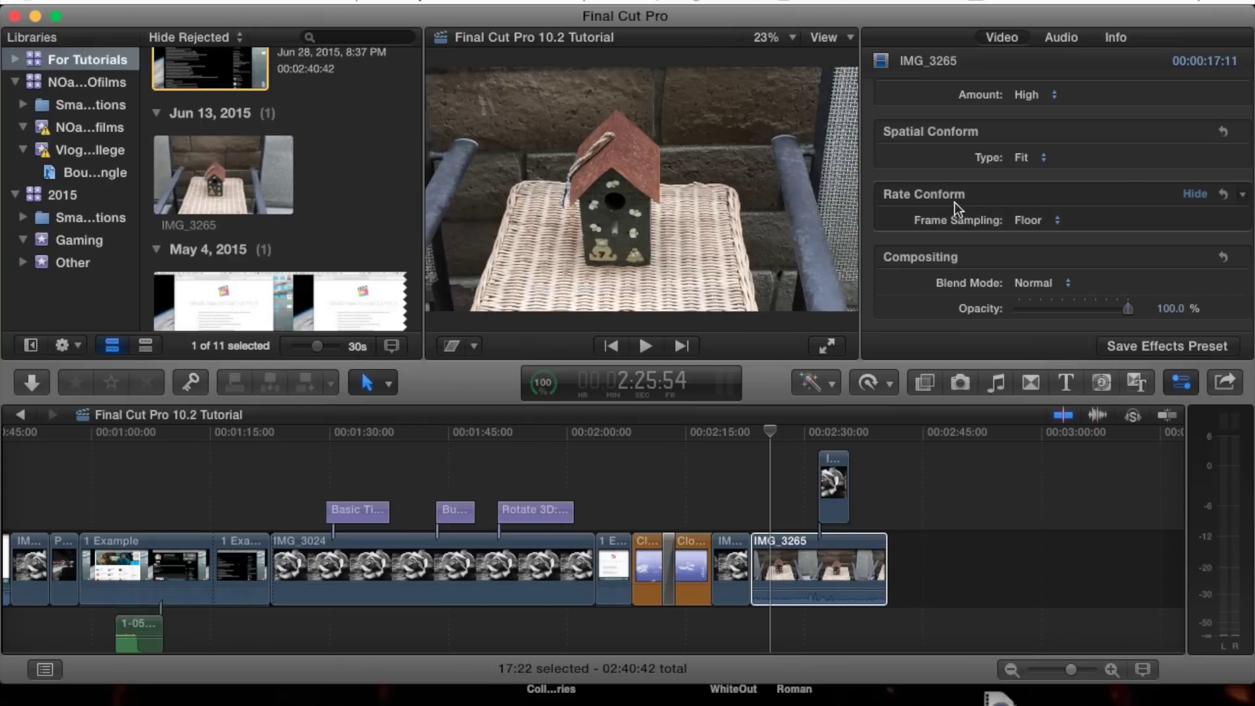
pyautogui.click(786, 555)
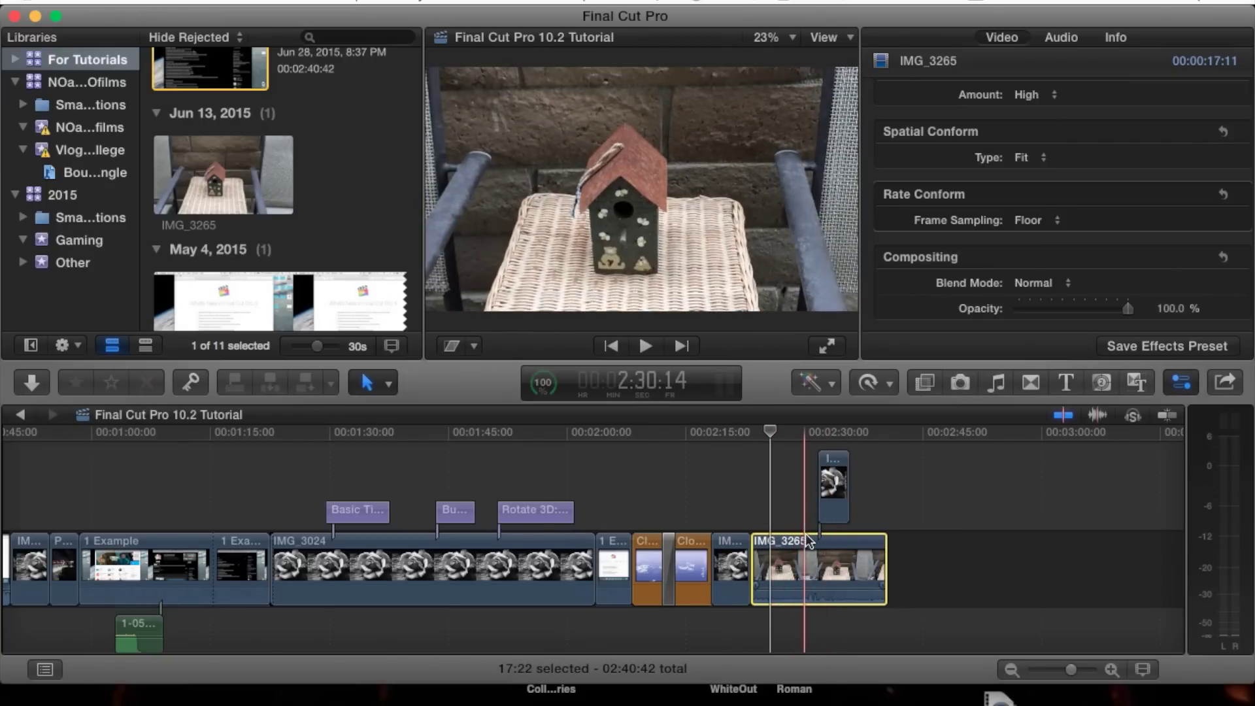
pyautogui.click(649, 457)
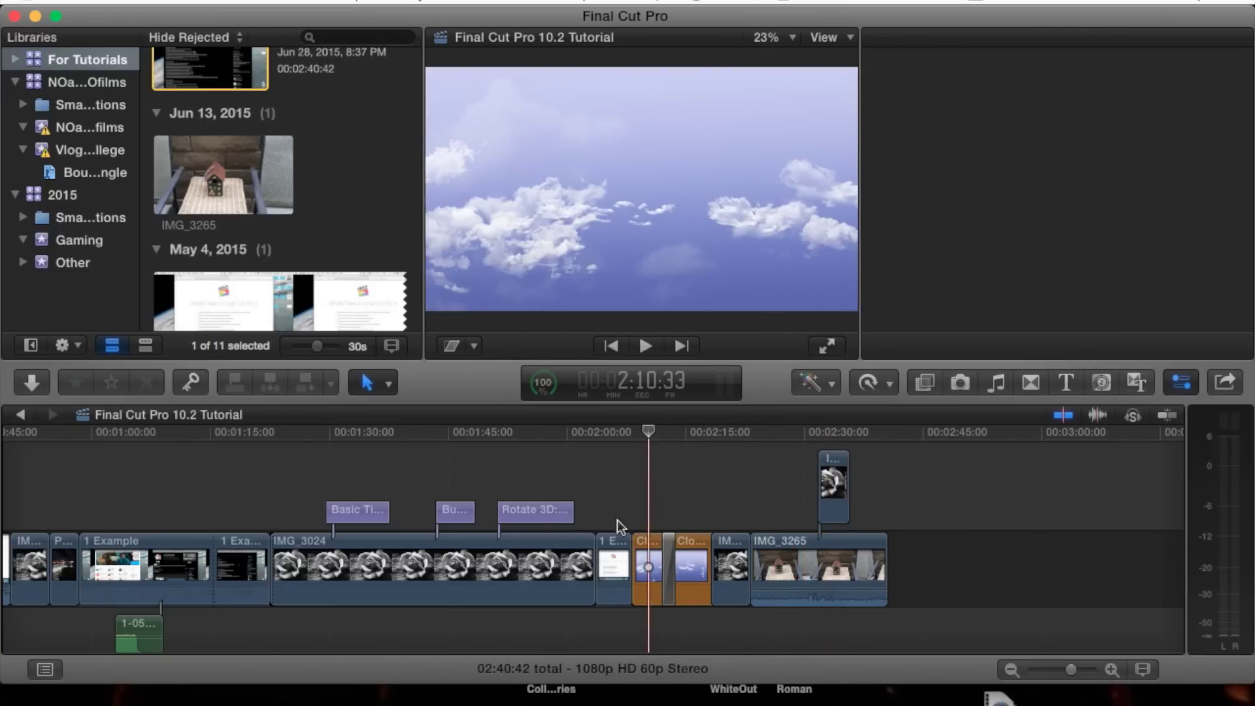
pyautogui.press('c')
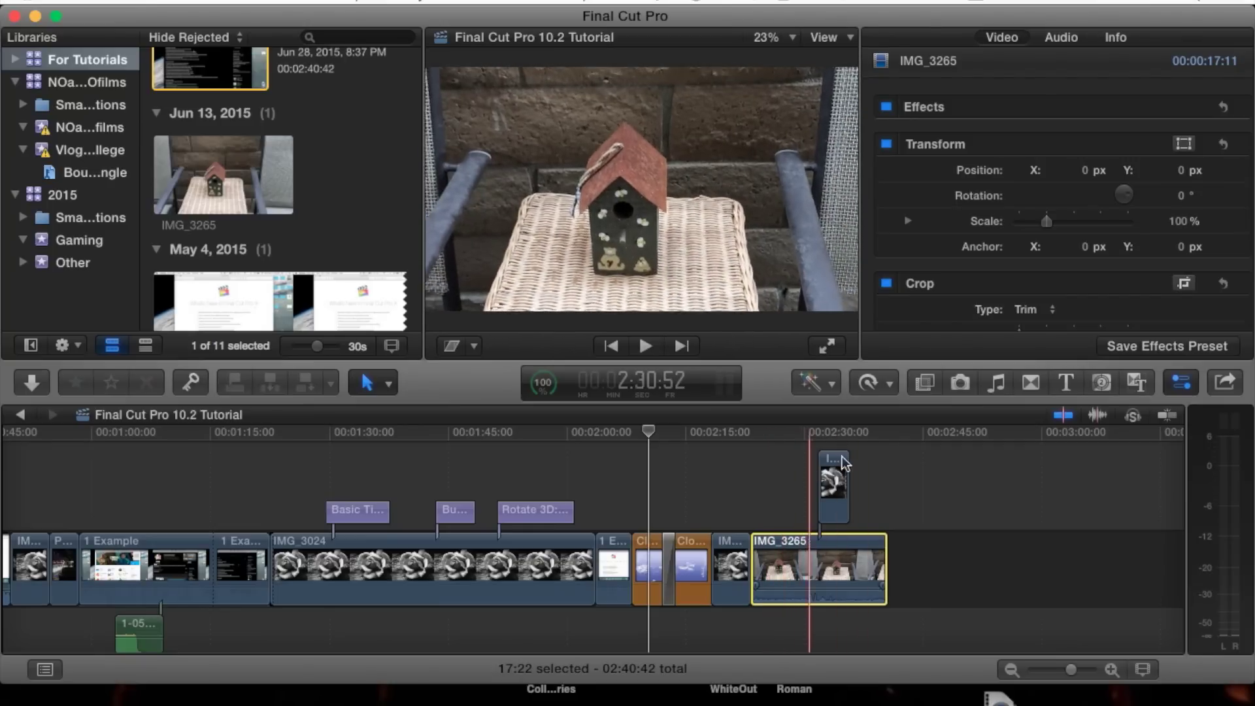
pyautogui.scroll(-10, 1099, 249)
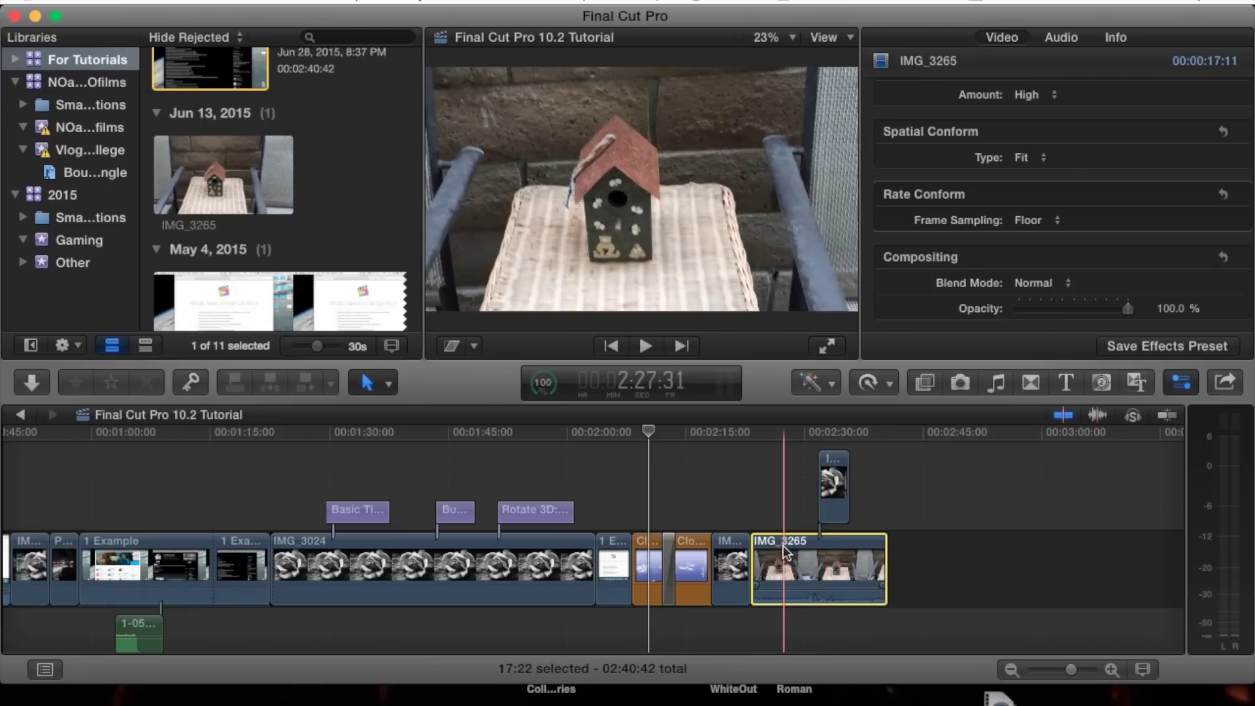
pyautogui.click(752, 482)
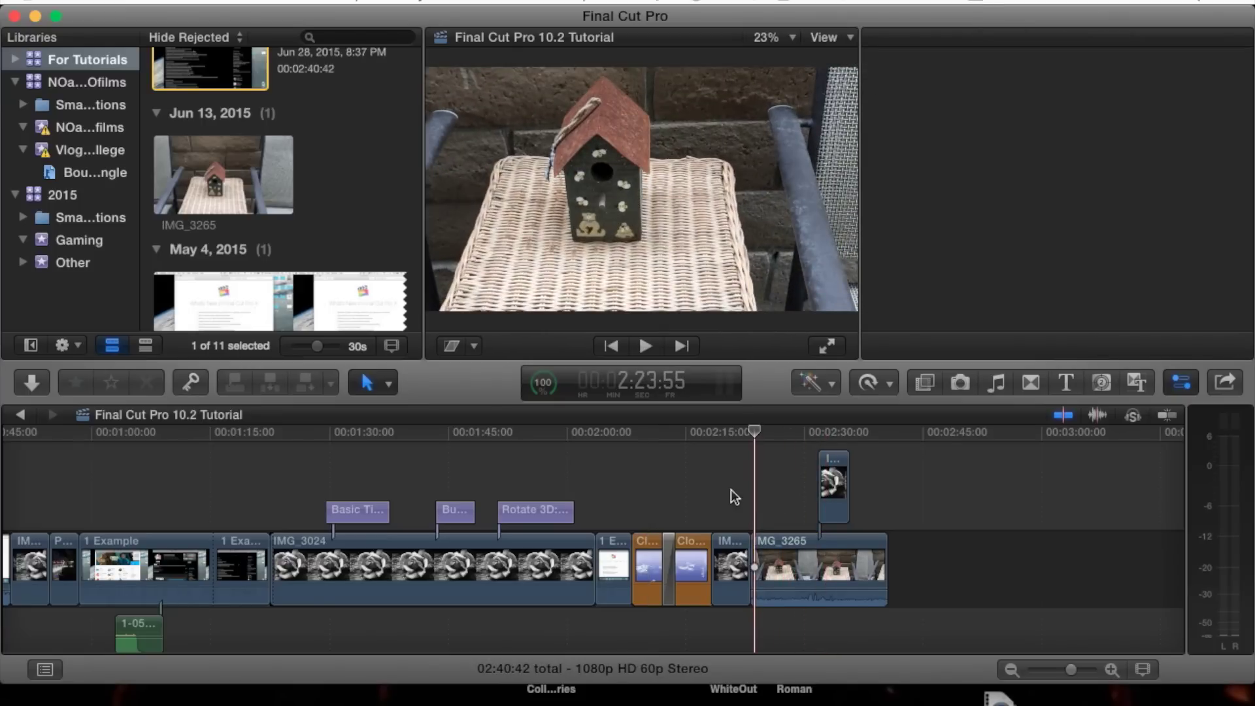
pyautogui.click(778, 544)
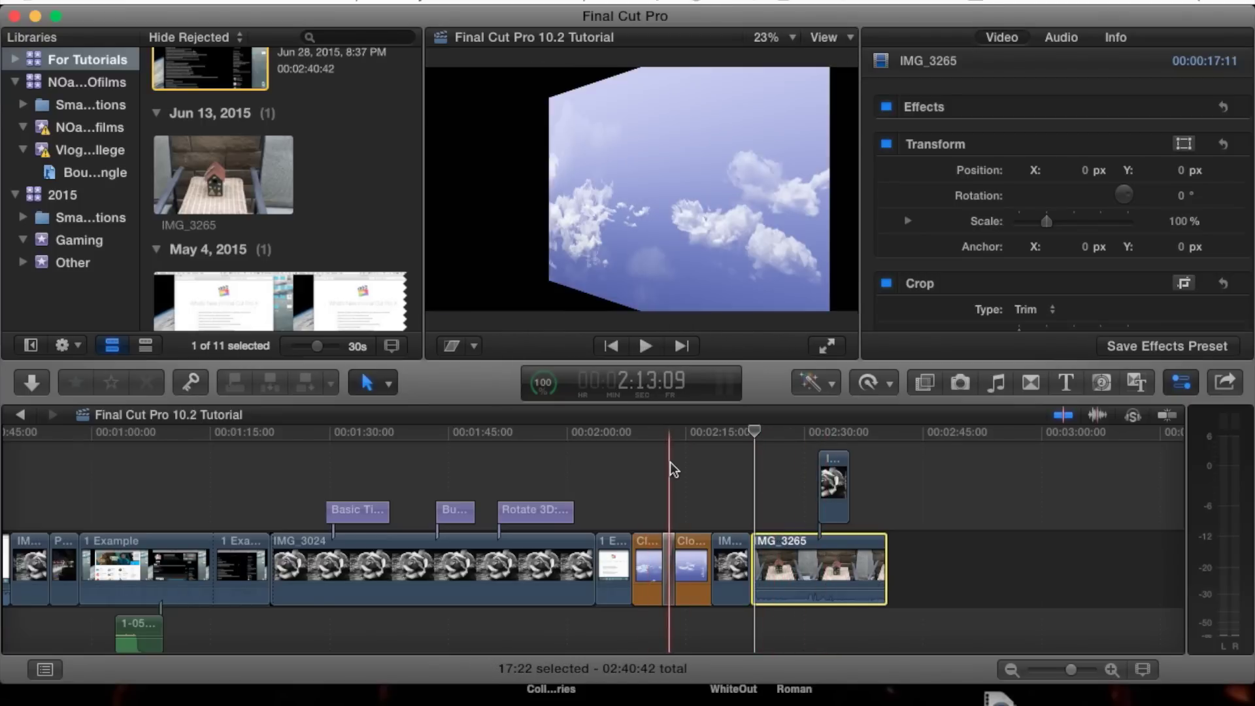
pyautogui.click(701, 457)
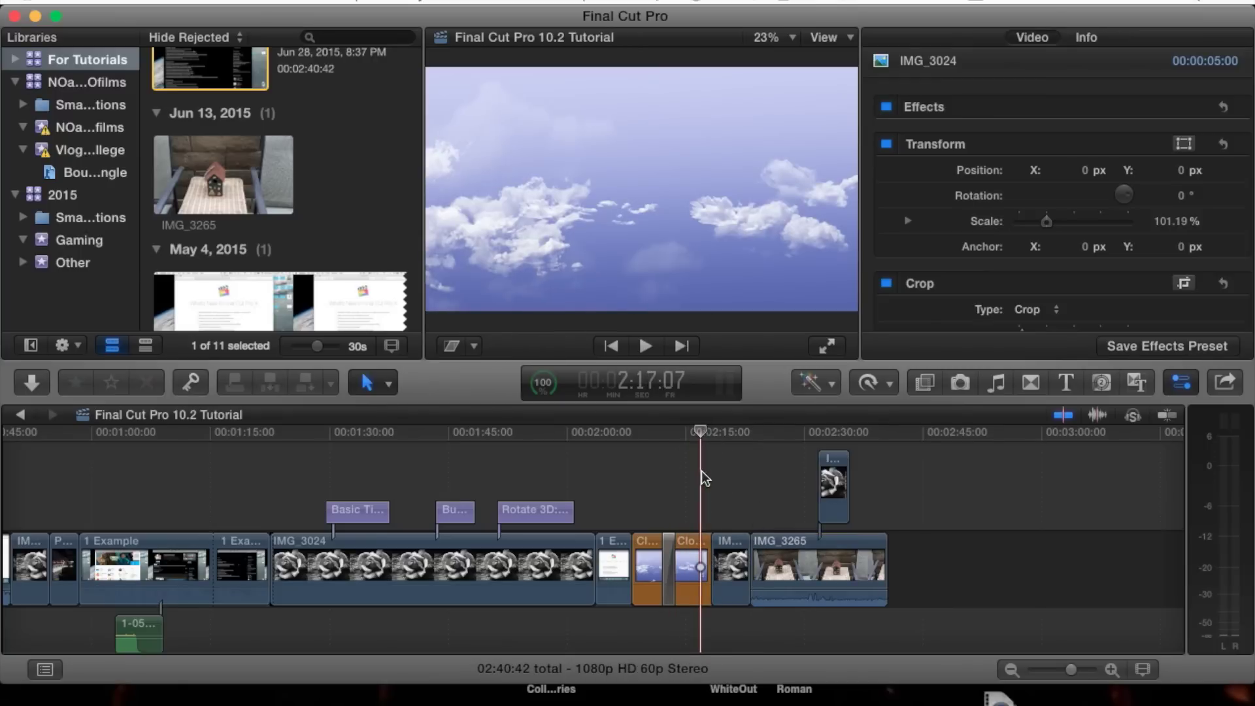
pyautogui.click(811, 568)
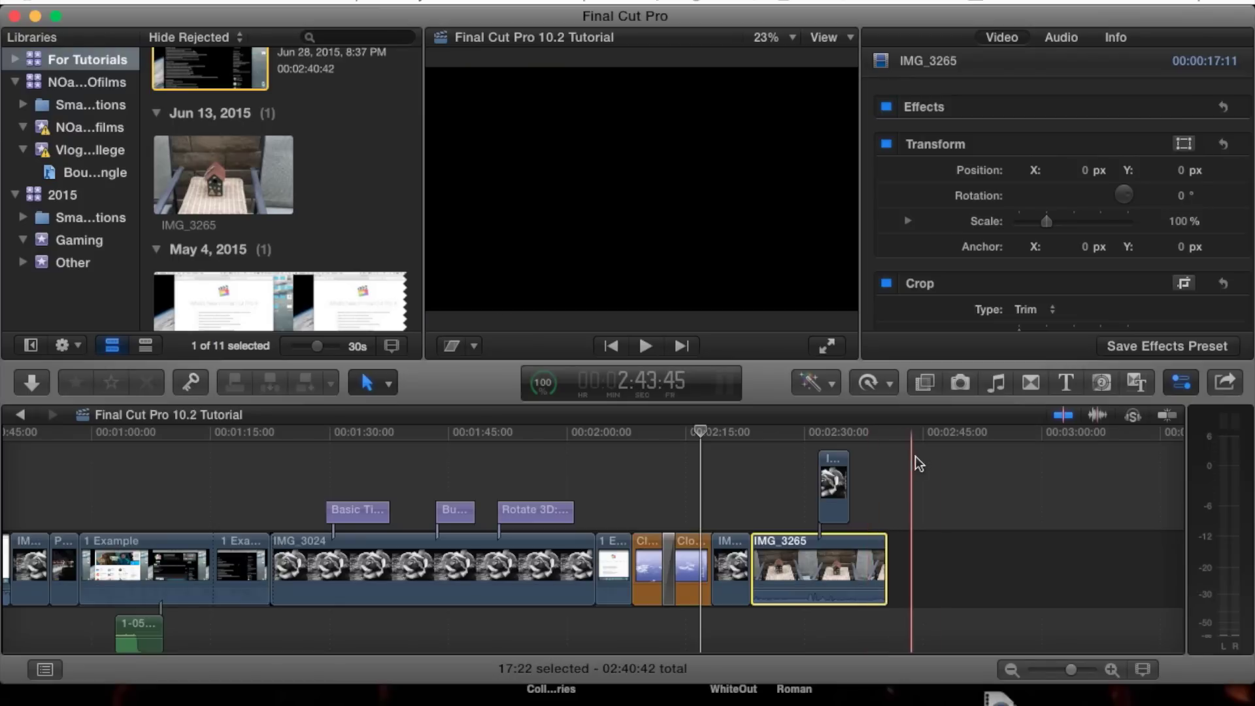
pyautogui.scroll(5, 229, 150)
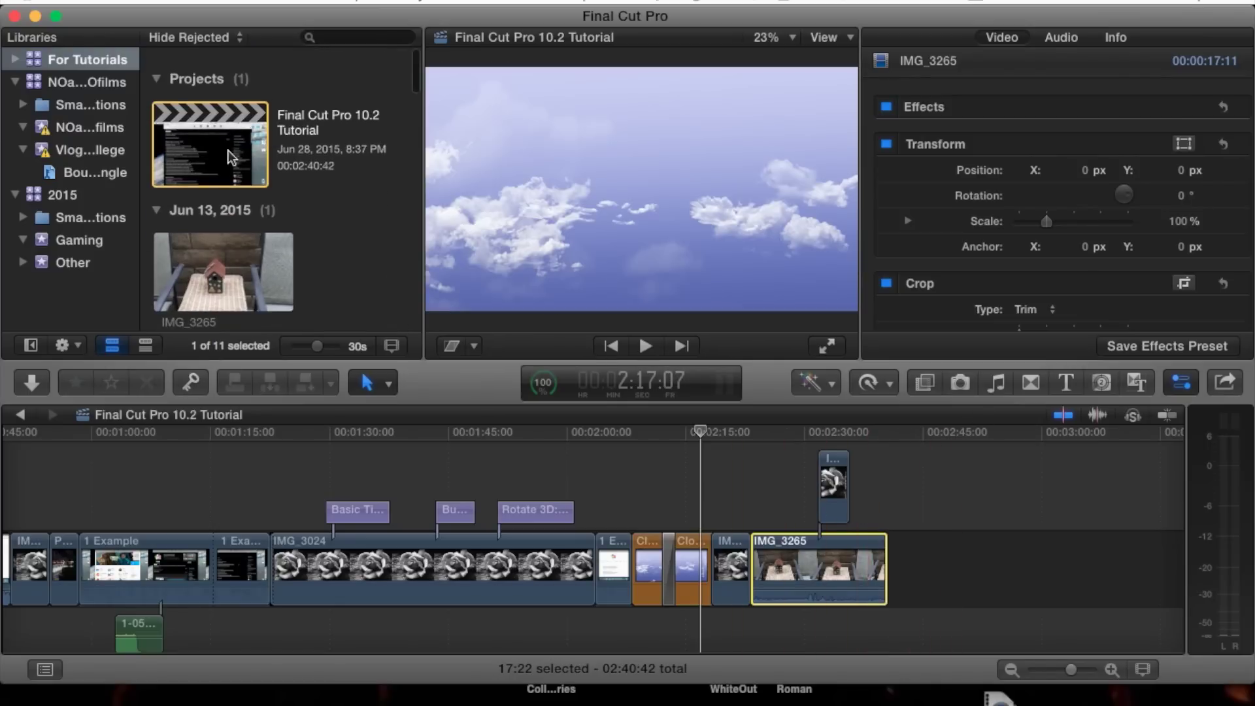
pyautogui.click(222, 141)
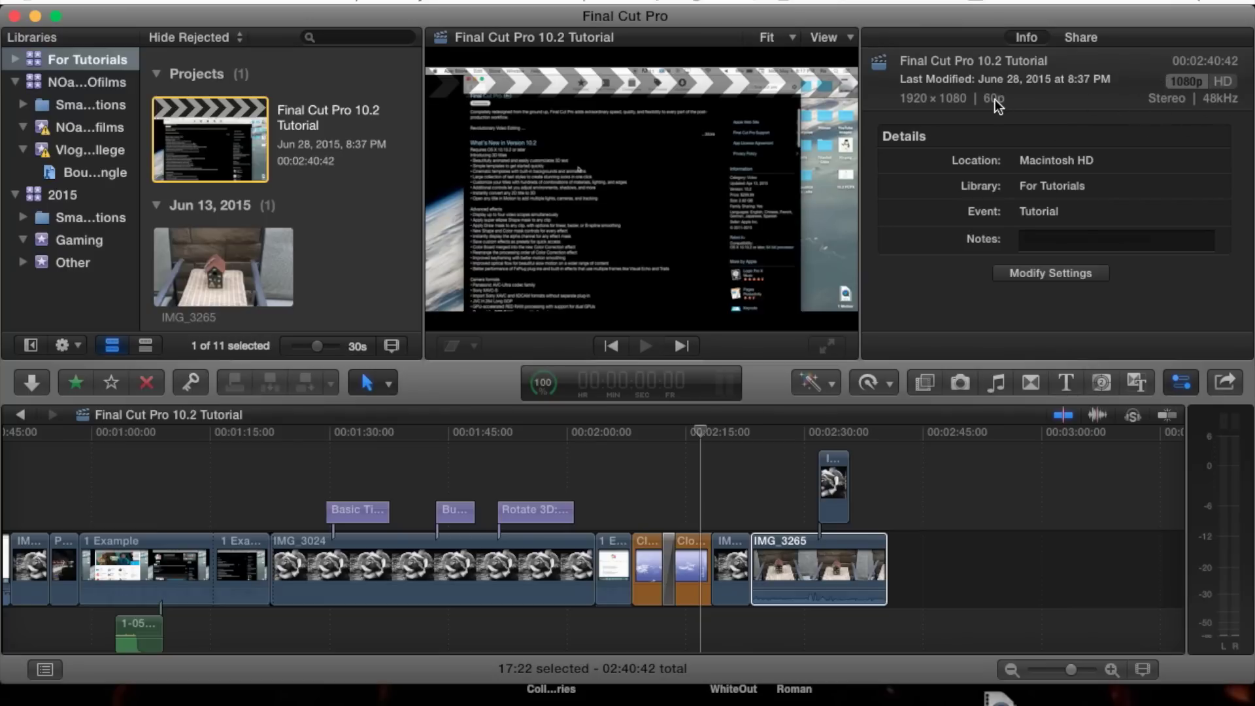
pyautogui.click(785, 564)
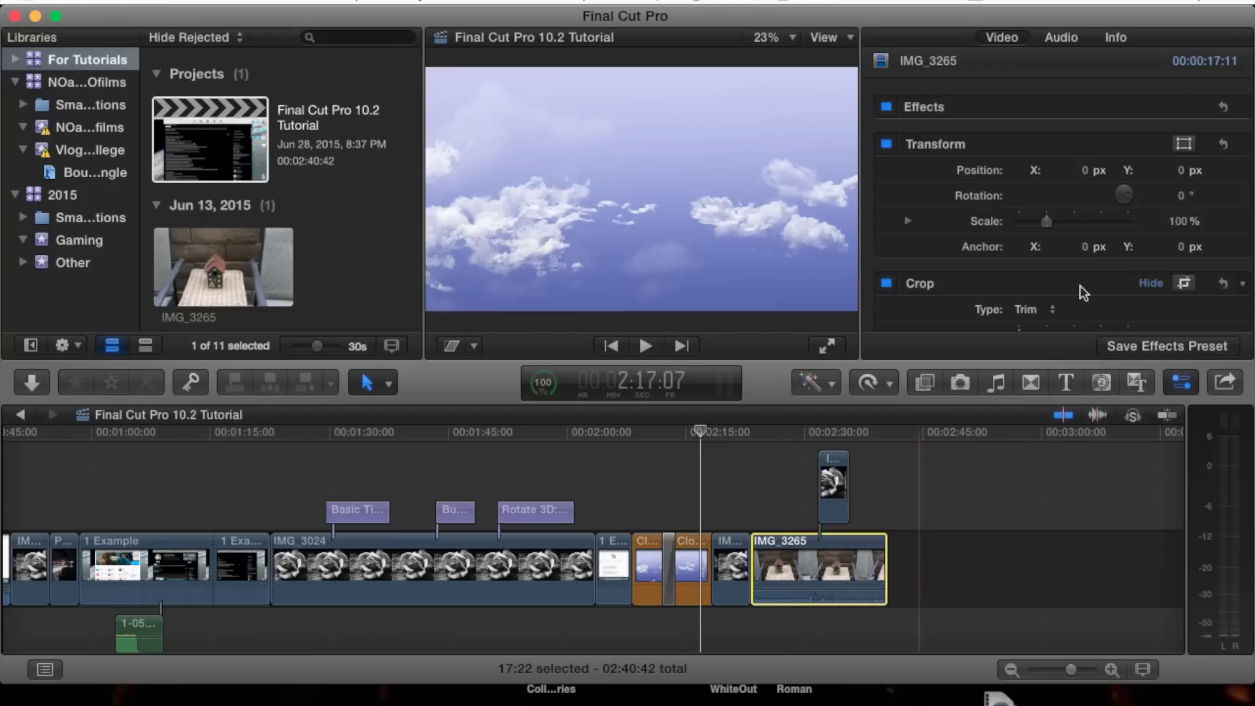
# Change IMG_3265's Rate Conform frame sampling from Floor to Nearest Neighbor
pyautogui.scroll(-10, 1113, 222)
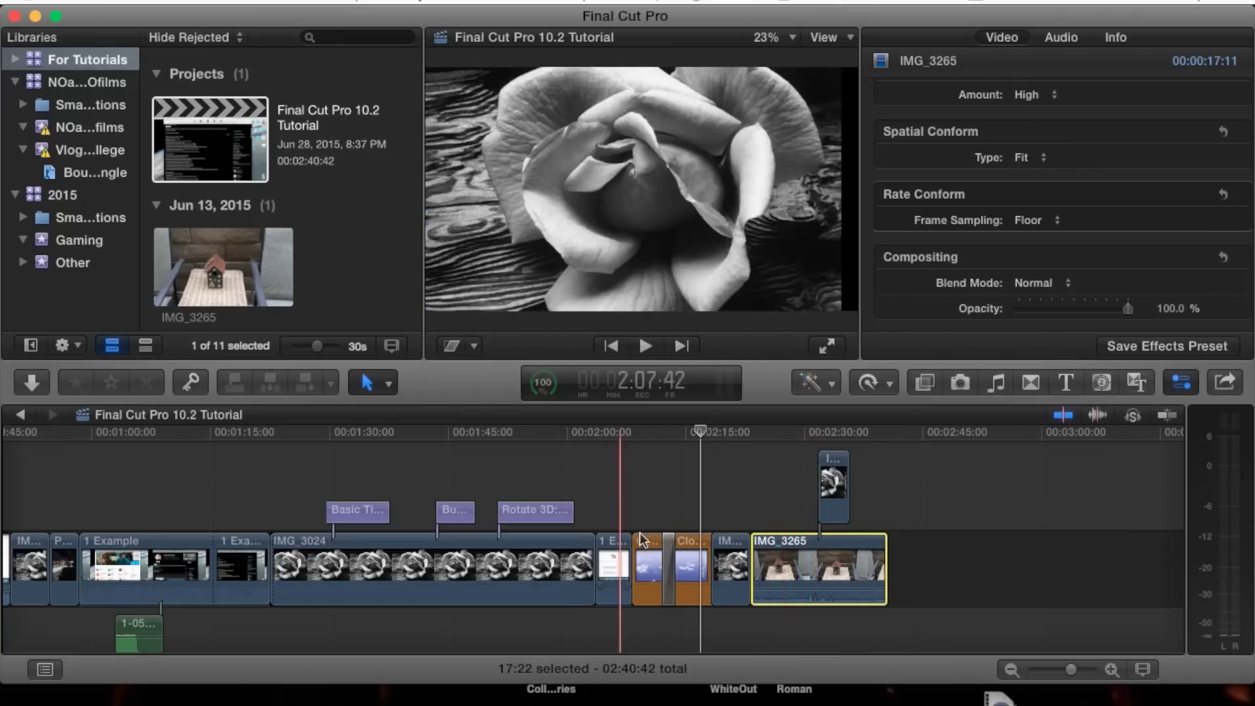
pyautogui.click(1042, 222)
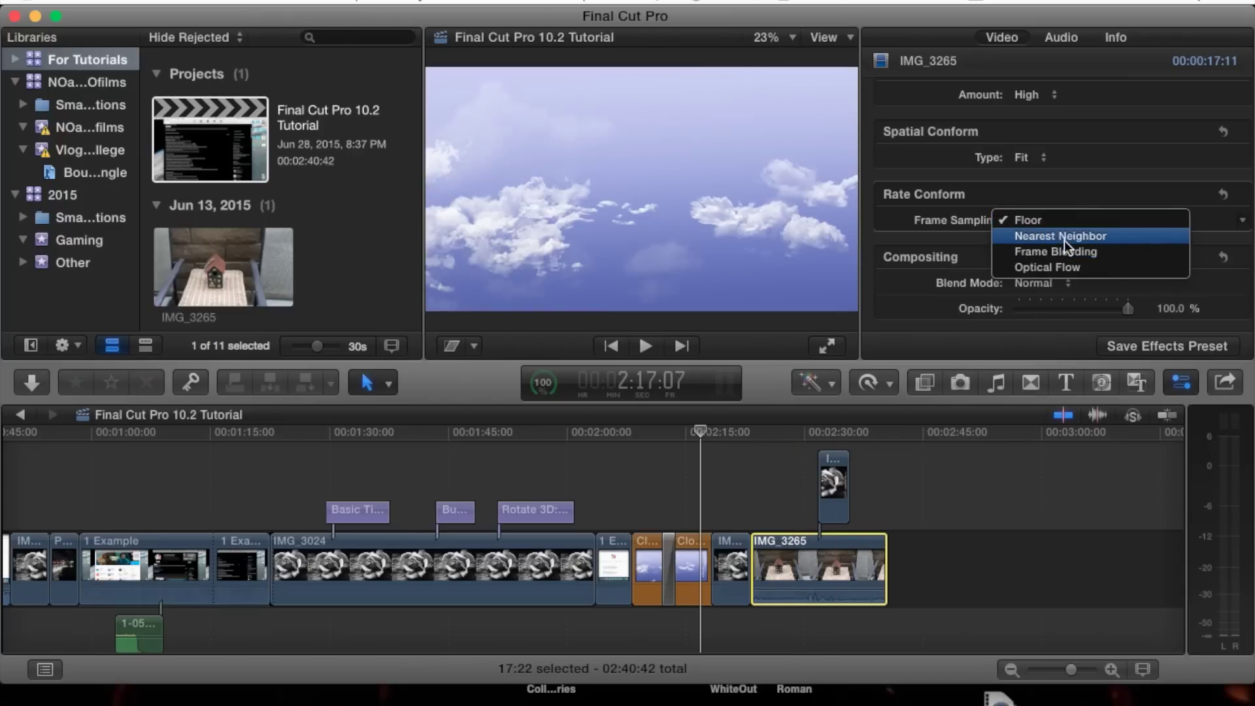
pyautogui.click(1065, 236)
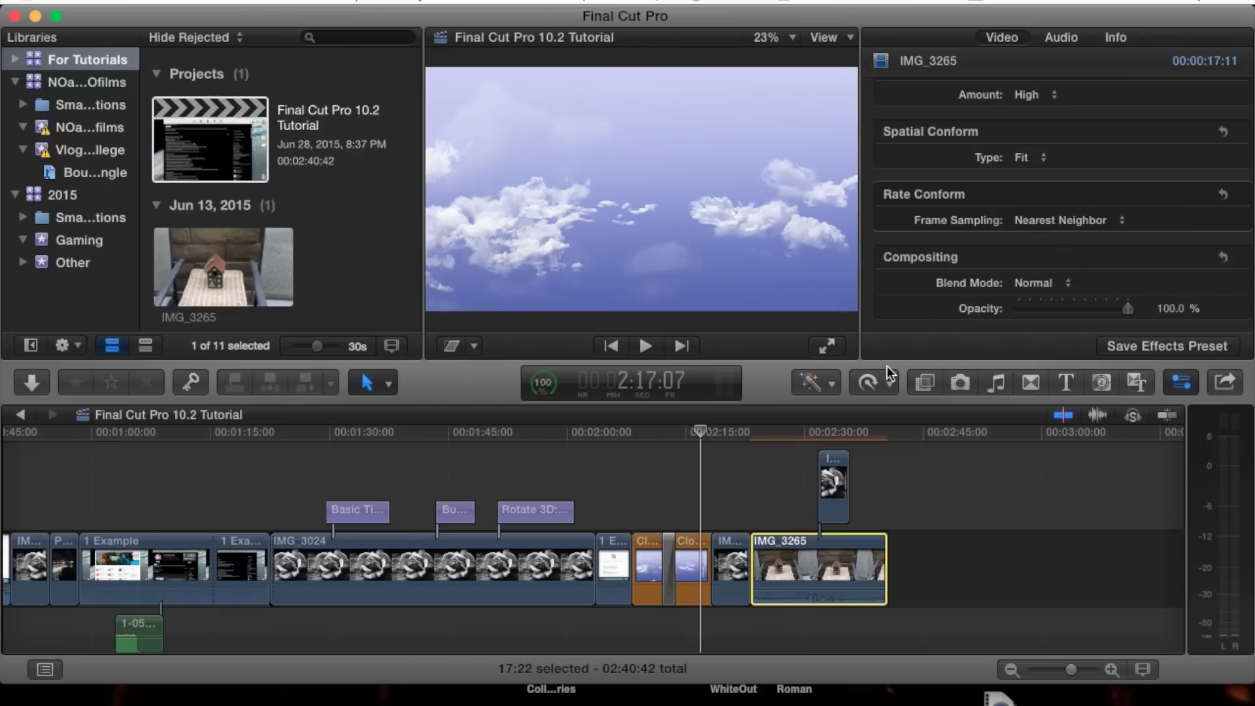
# Move the playhead to about 02:12 and reselect the IMG_3265 clip
pyautogui.click(775, 487)
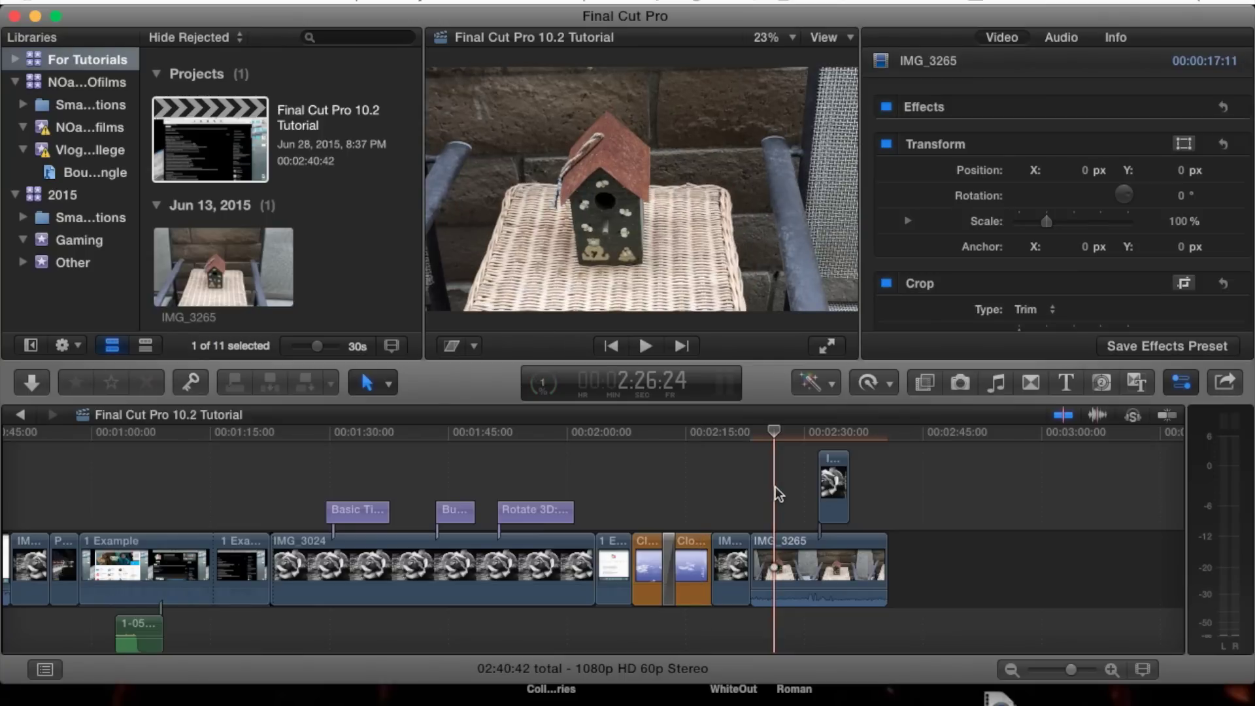
pyautogui.click(811, 573)
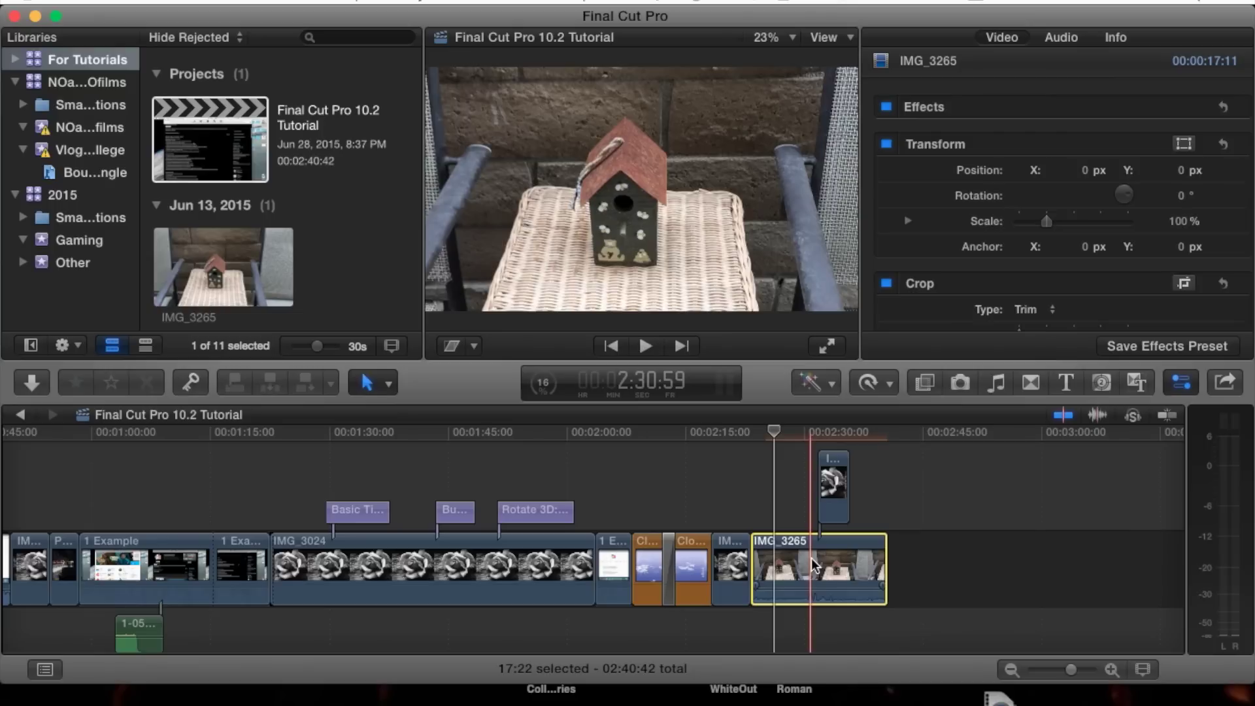
pyautogui.click(711, 491)
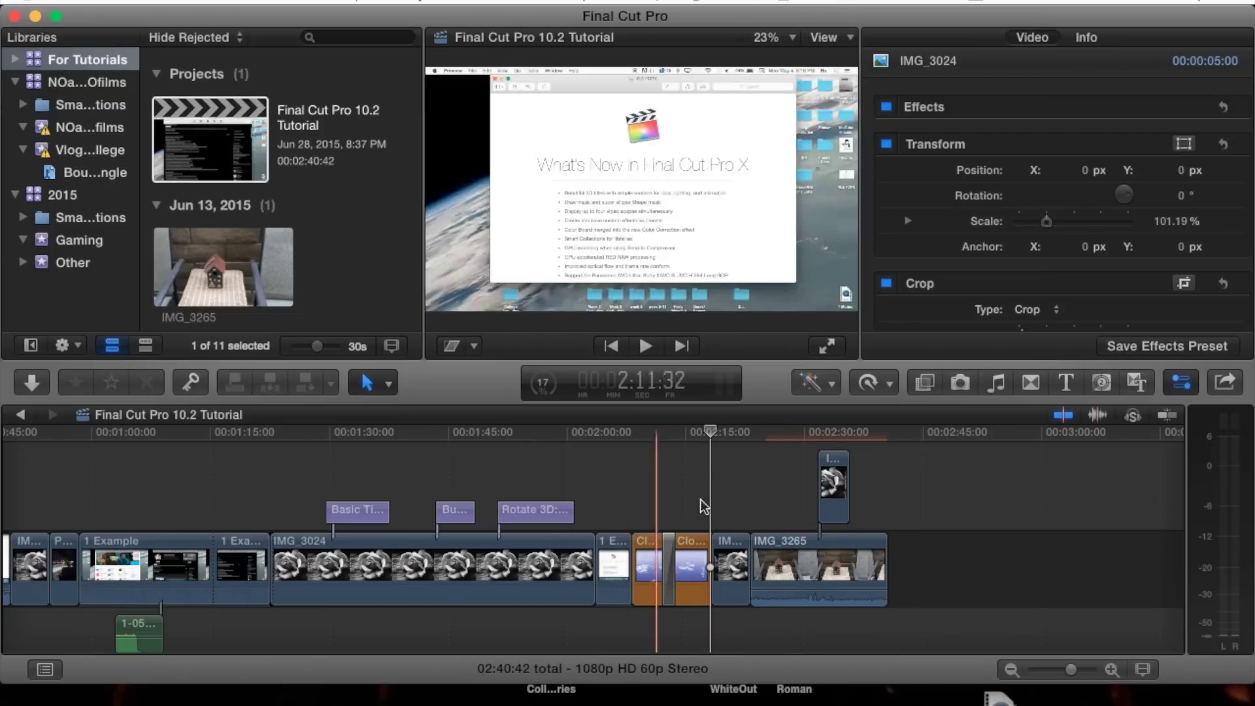
pyautogui.click(791, 559)
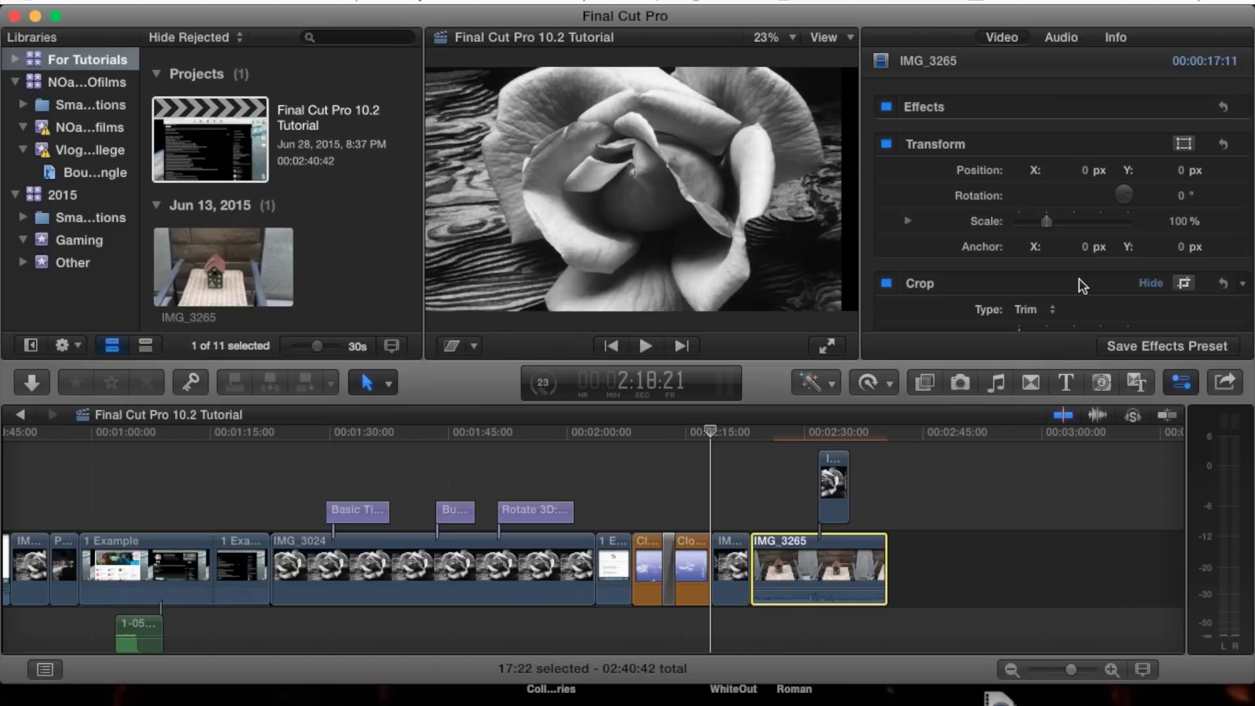
# Change IMG_3265's Rate Conform frame sampling from Nearest Neighbor to Frame Blending
pyautogui.scroll(-3, 1102, 265)
pyautogui.scroll(-10, 1097, 258)
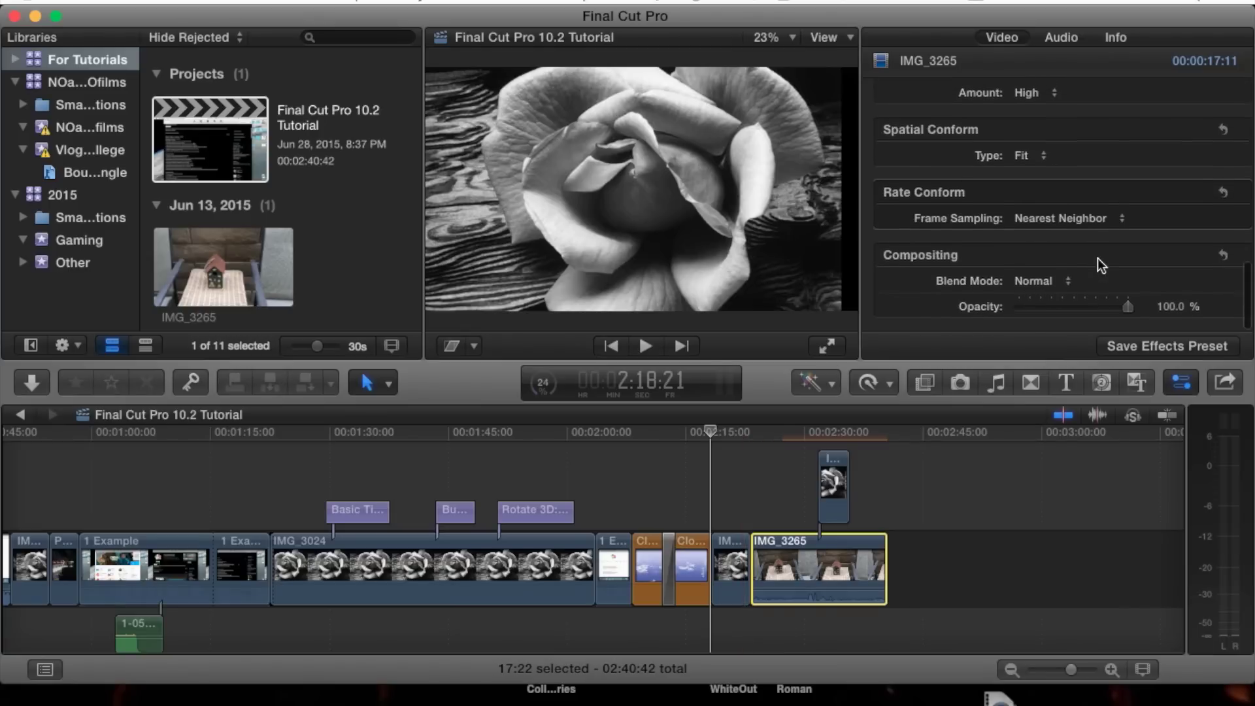
pyautogui.click(1108, 225)
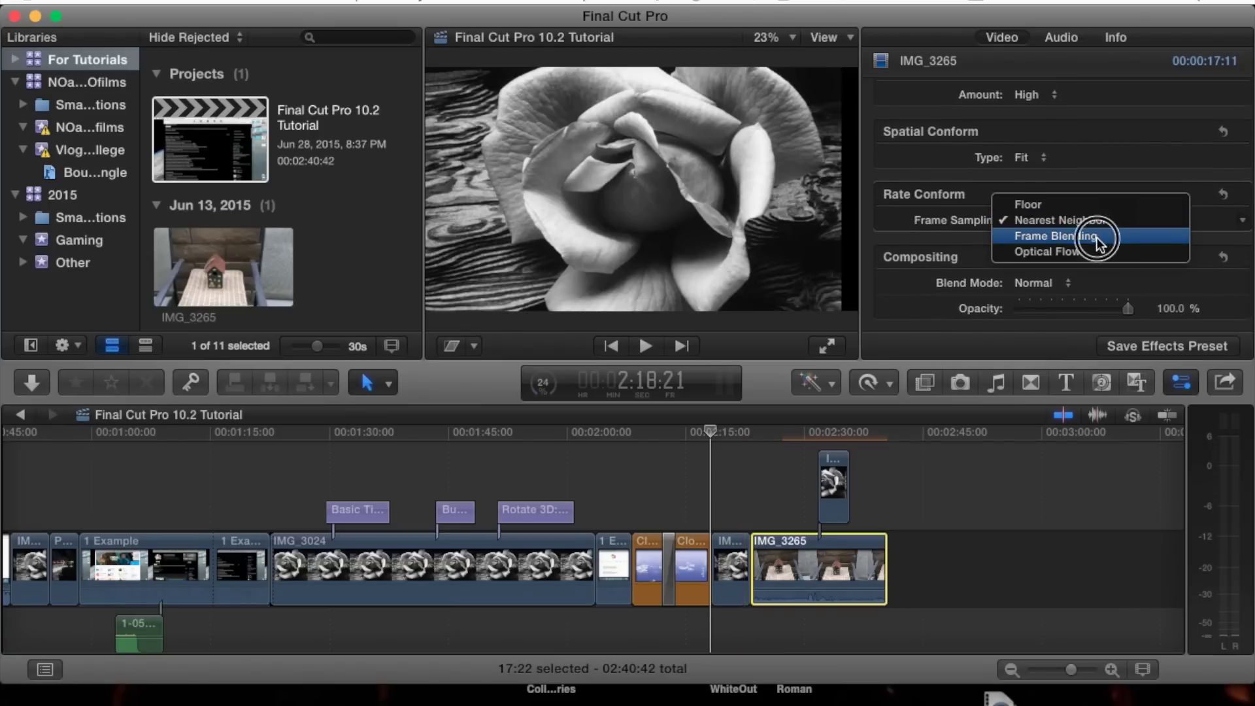
pyautogui.click(1098, 237)
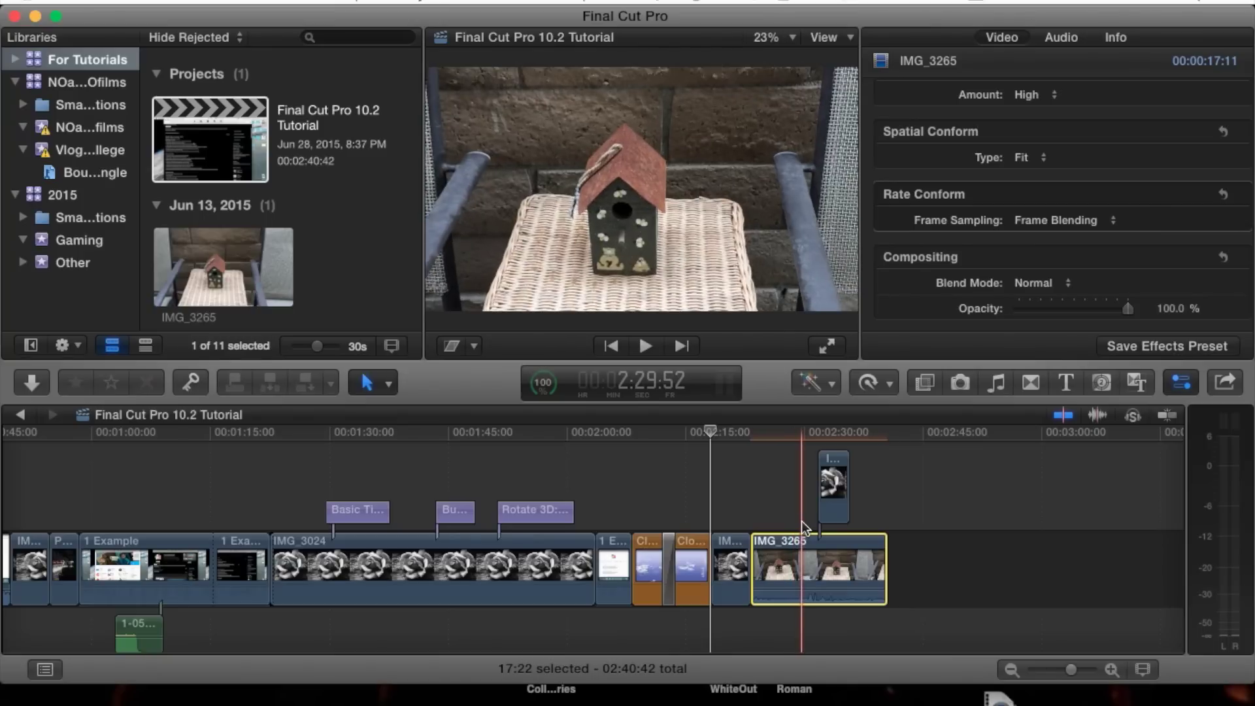
# Check the rendering progress in Background Tasks, then close the window
pyautogui.click(543, 383)
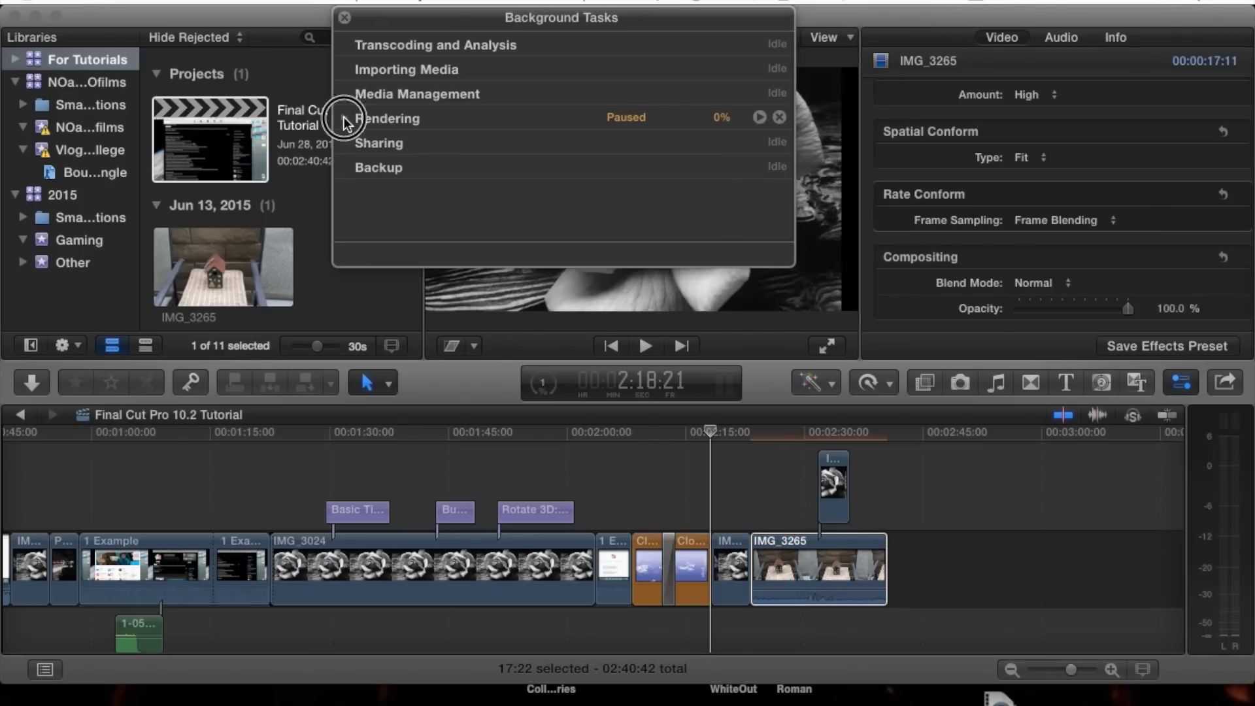
pyautogui.click(343, 117)
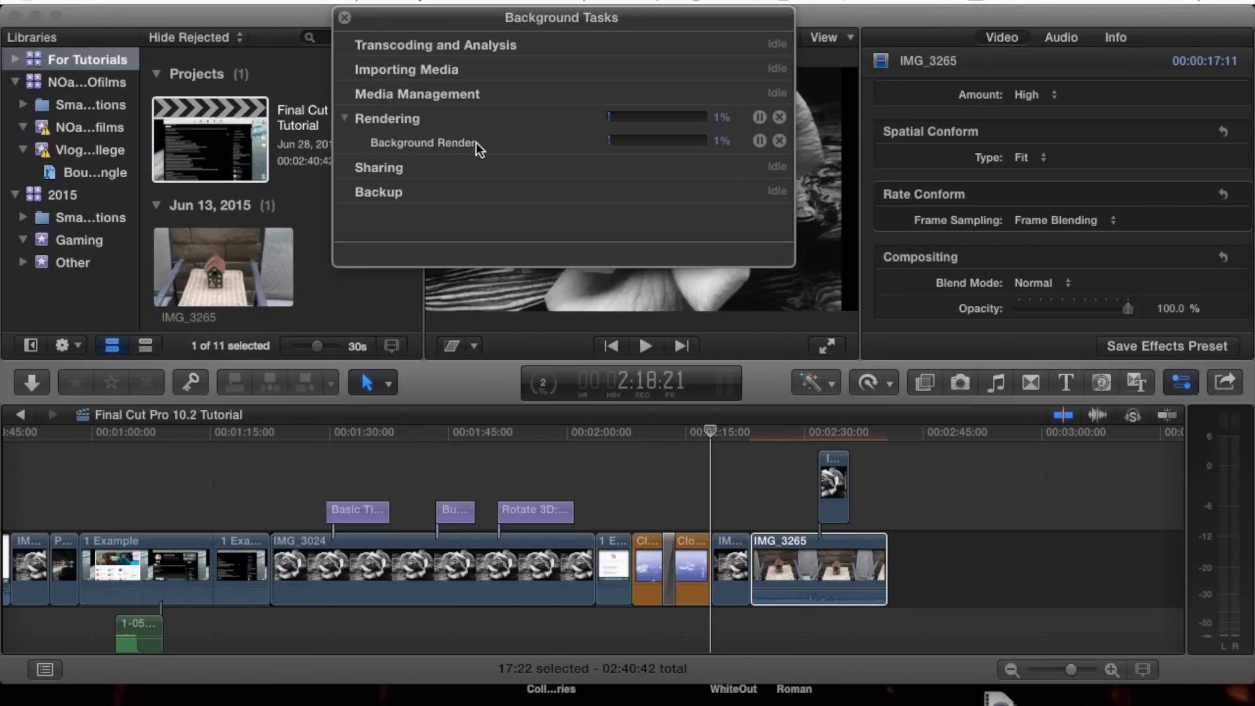
pyautogui.click(345, 17)
pyautogui.scroll(-3, 1033, 278)
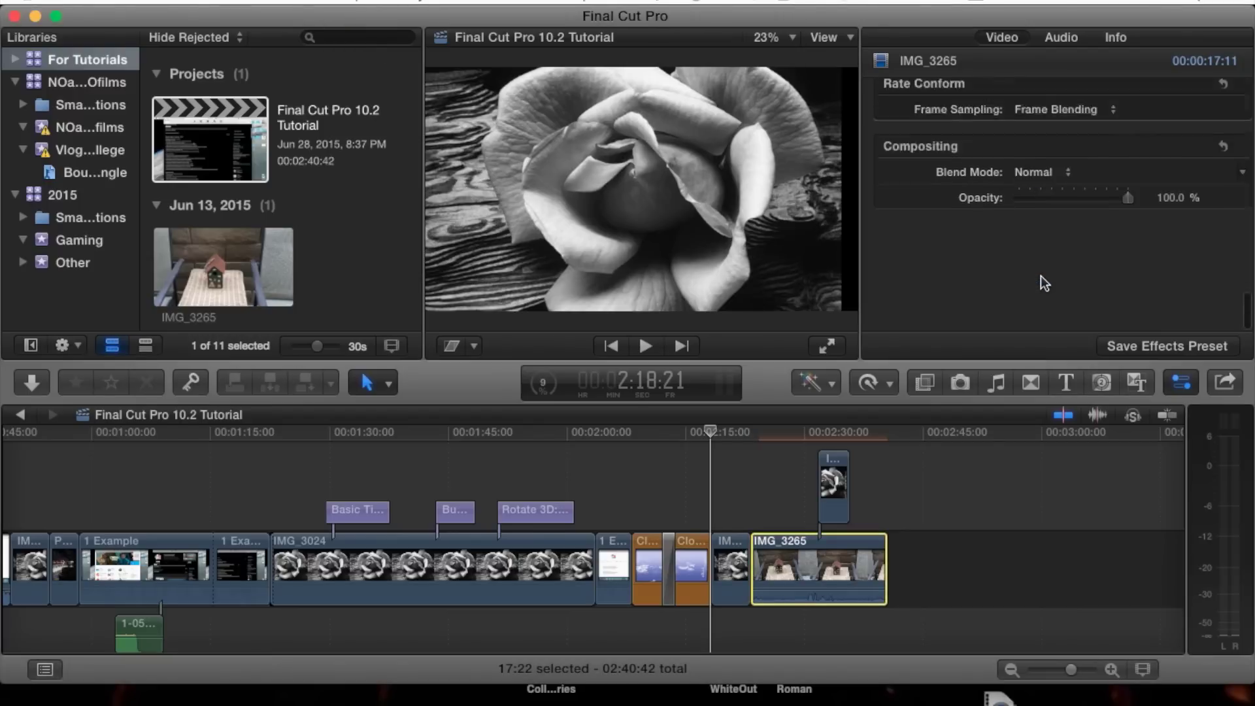
pyautogui.scroll(3, 1041, 276)
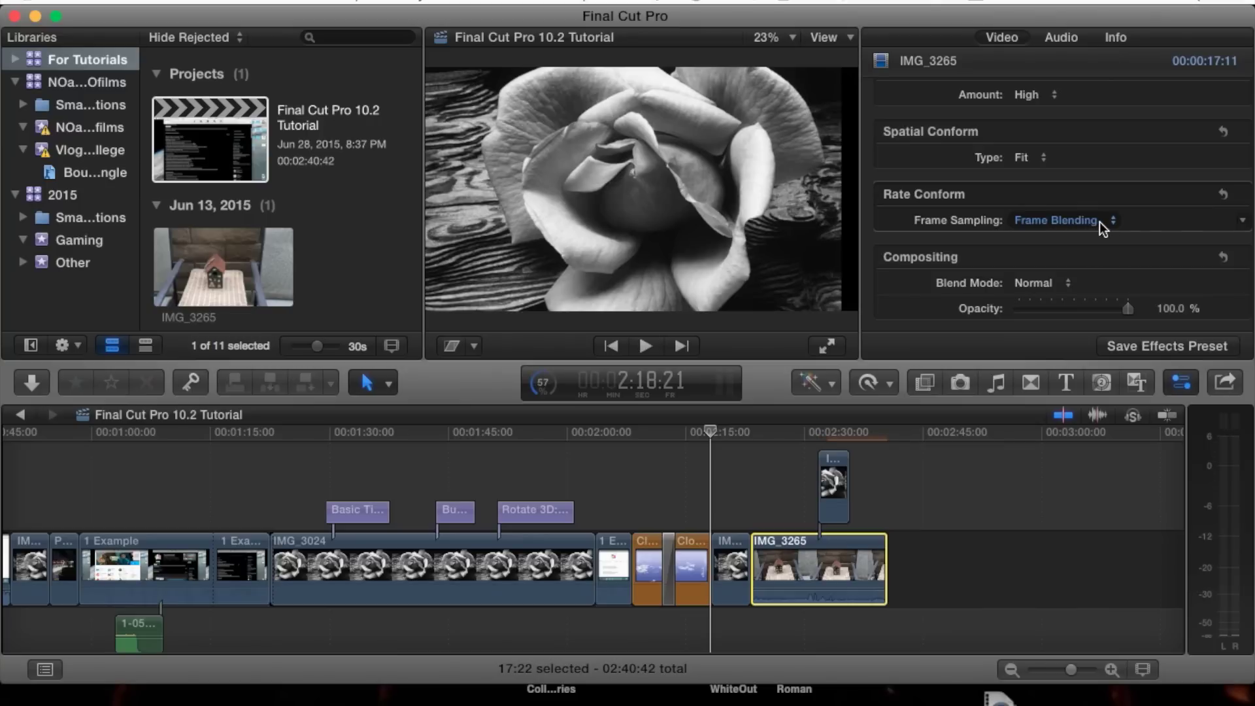
pyautogui.click(1100, 222)
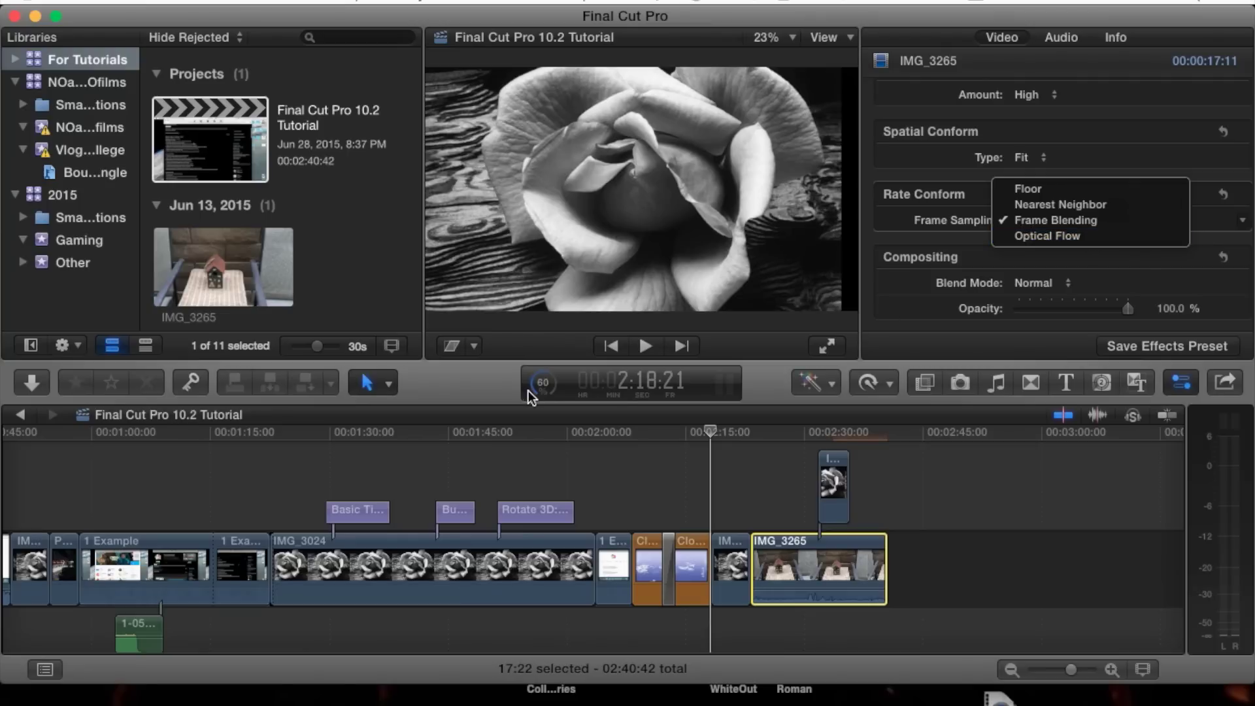
pyautogui.click(1082, 222)
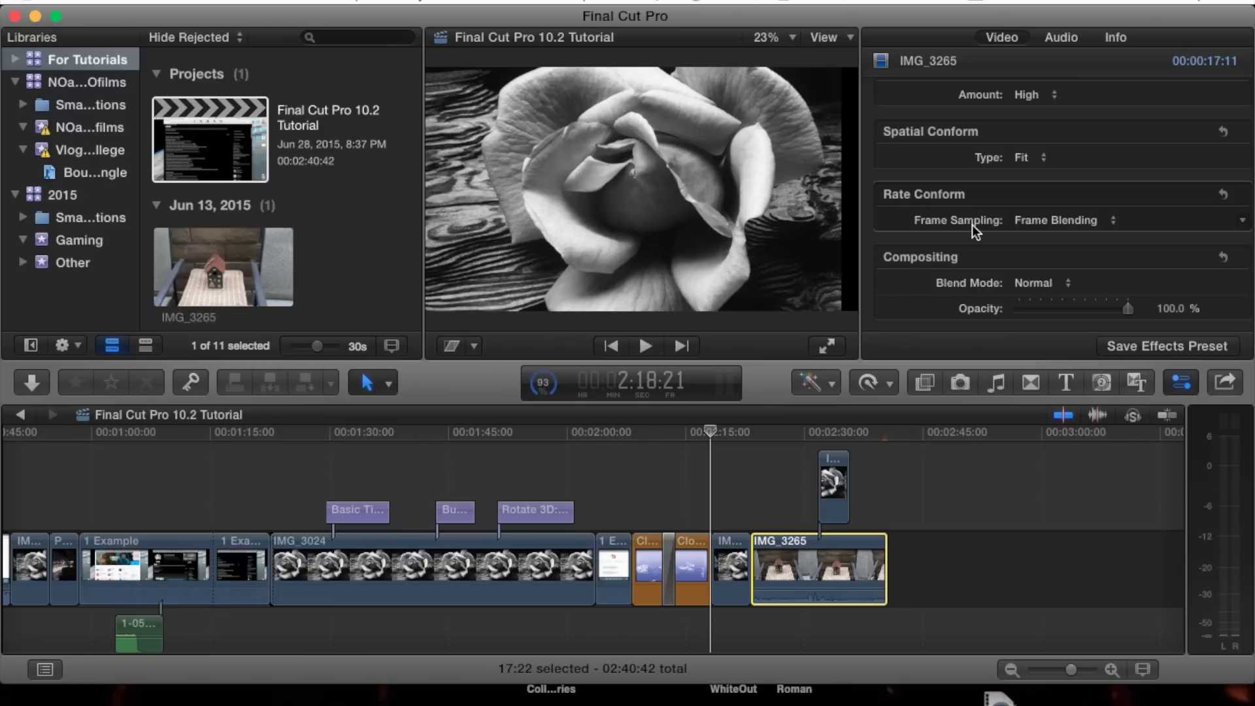
pyautogui.click(1108, 219)
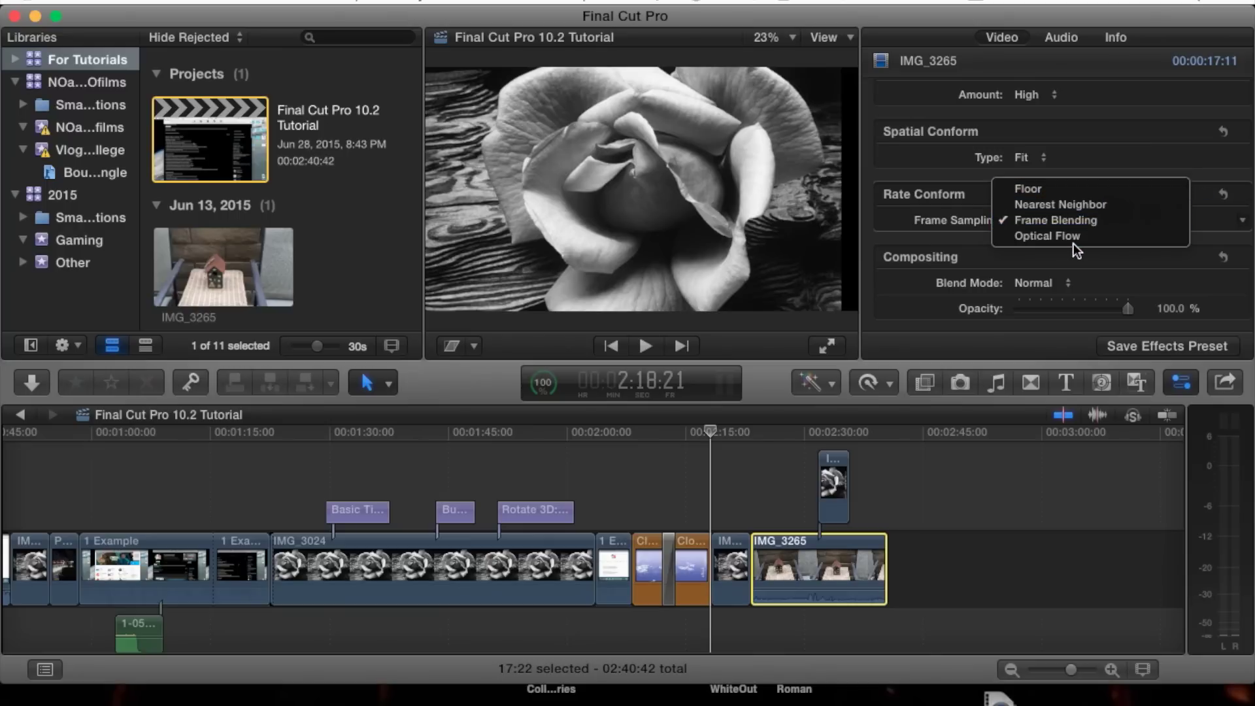
pyautogui.click(960, 220)
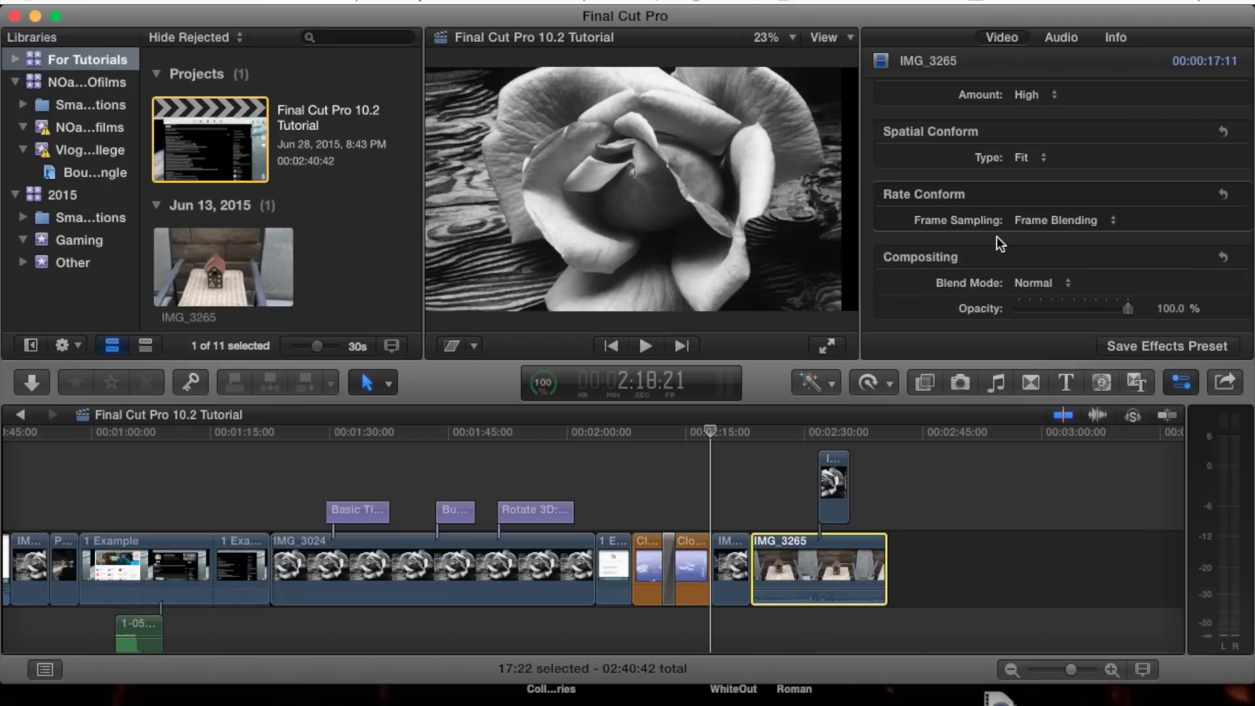